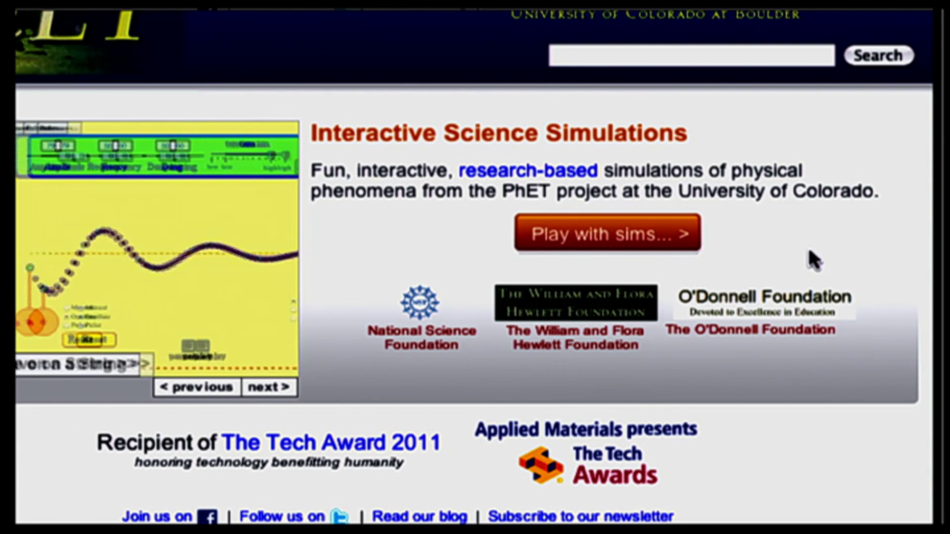
# Open the PhET simulations catalogue from the home page and go to its Translated Sims section.
pyautogui.click(611, 238)
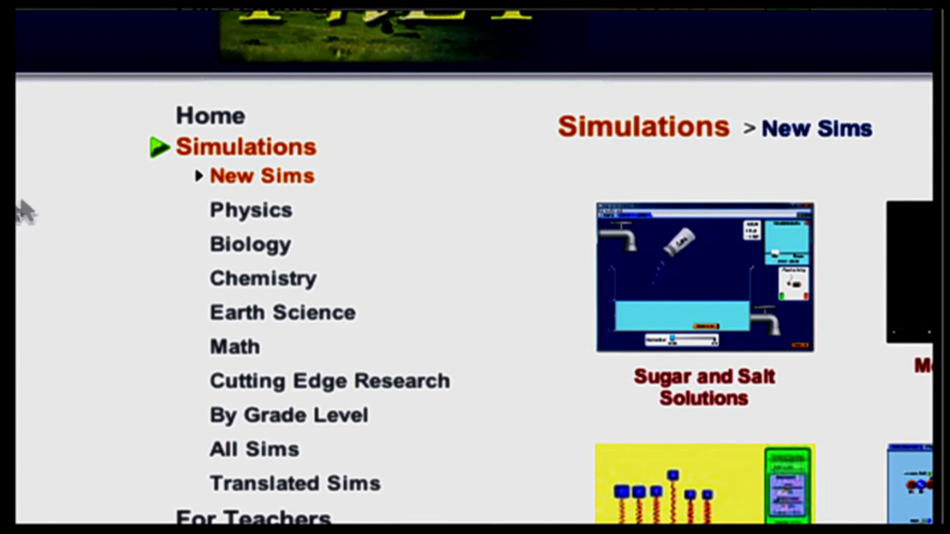
pyautogui.scroll(-2, 366, 272)
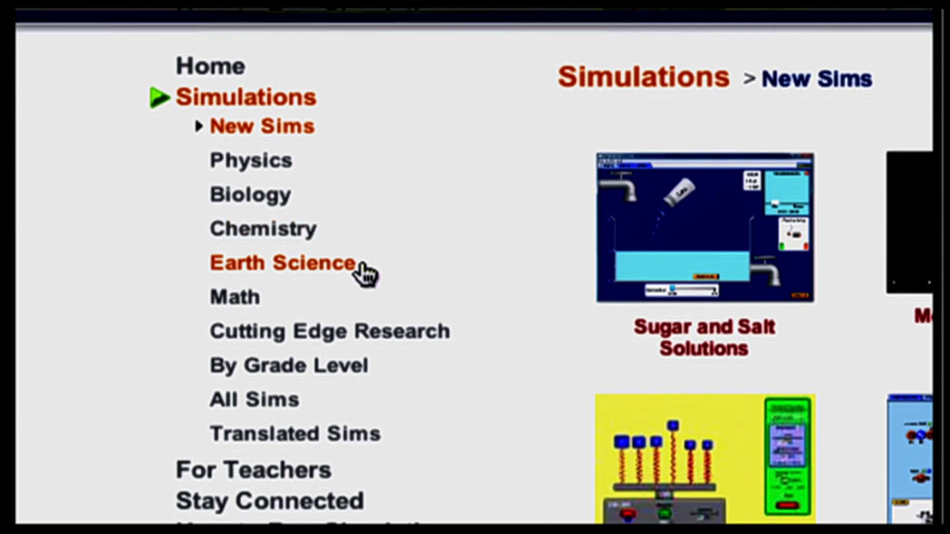
pyautogui.scroll(-2, 376, 277)
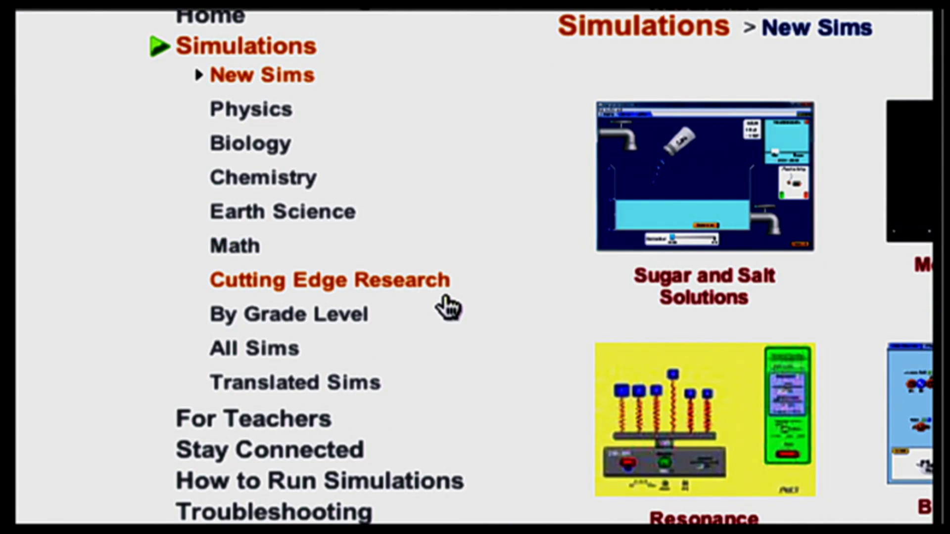
pyautogui.scroll(-1, 448, 307)
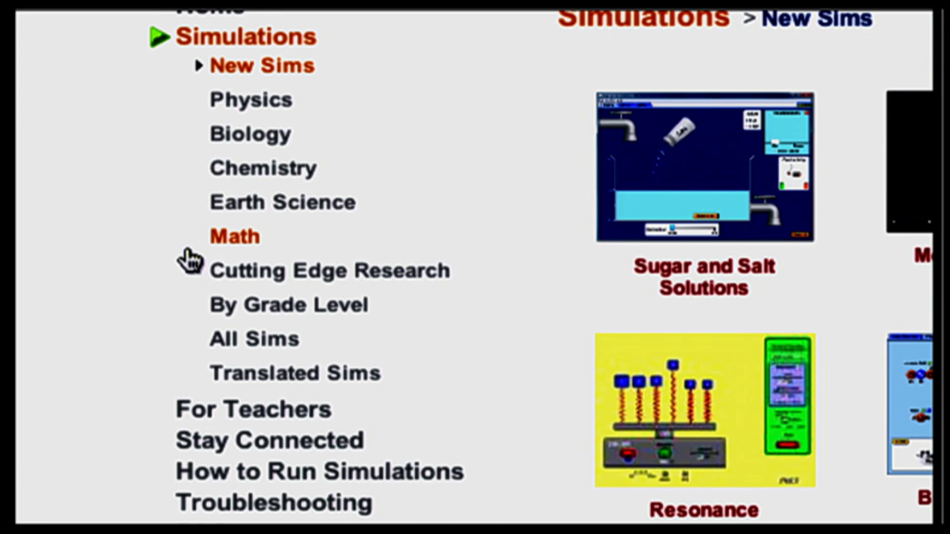
pyautogui.scroll(-3, 176, 258)
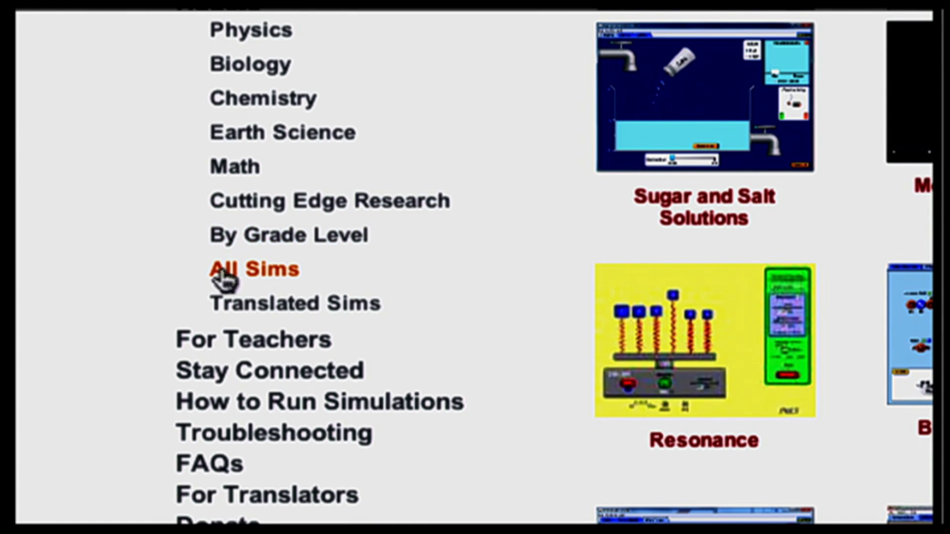
pyautogui.scroll(-1, 223, 280)
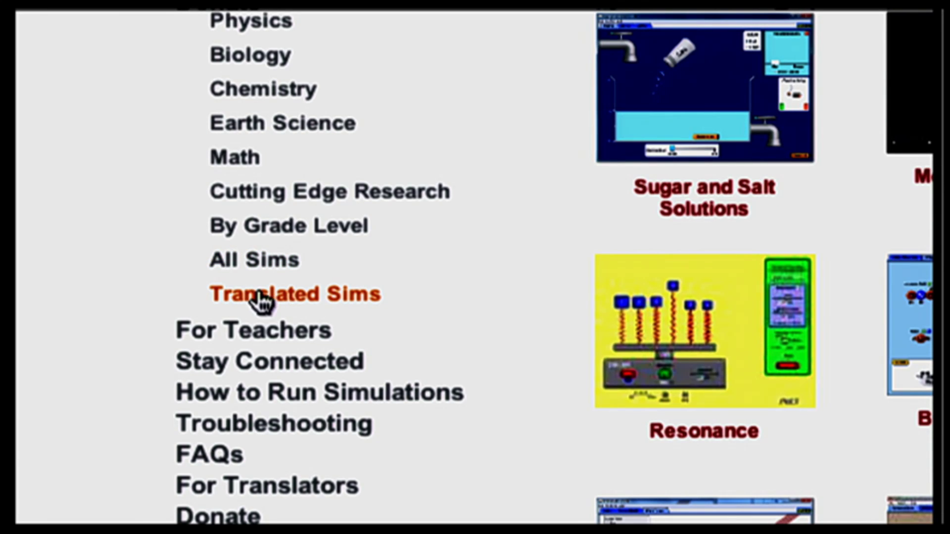
pyautogui.click(293, 297)
# Look through the list of languages the simulations are translated into, along with the site's other sections.
pyautogui.scroll(-6, 421, 303)
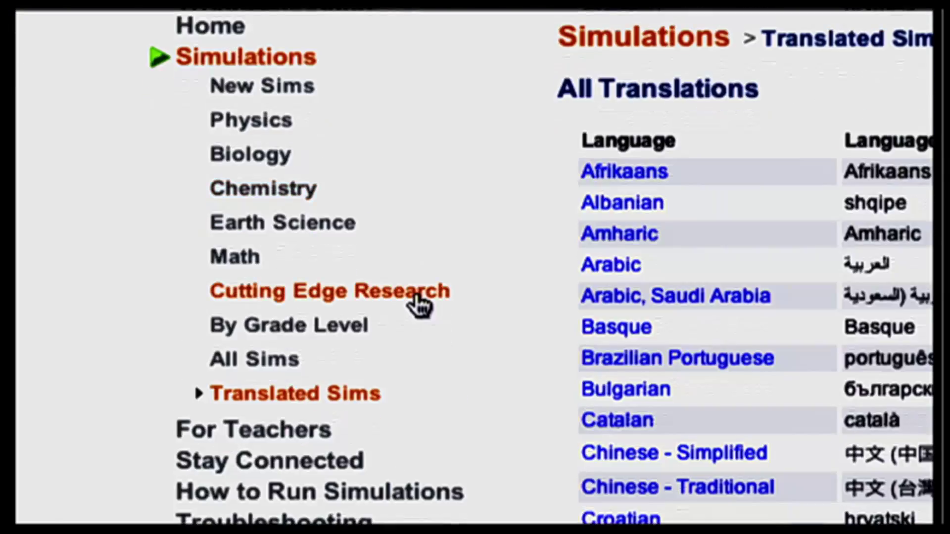
pyautogui.scroll(4, 458, 305)
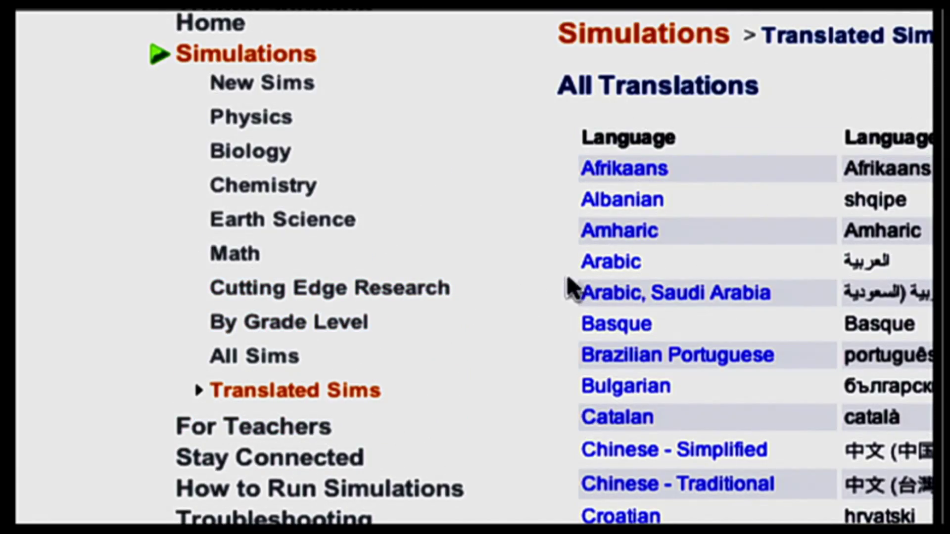
pyautogui.scroll(-3, 515, 297)
pyautogui.scroll(-8, 511, 284)
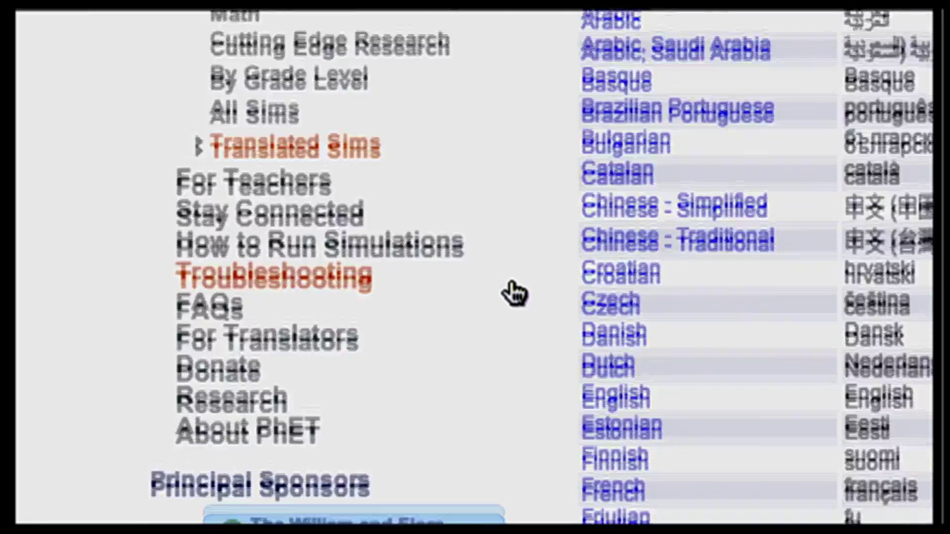
pyautogui.scroll(-8, 515, 292)
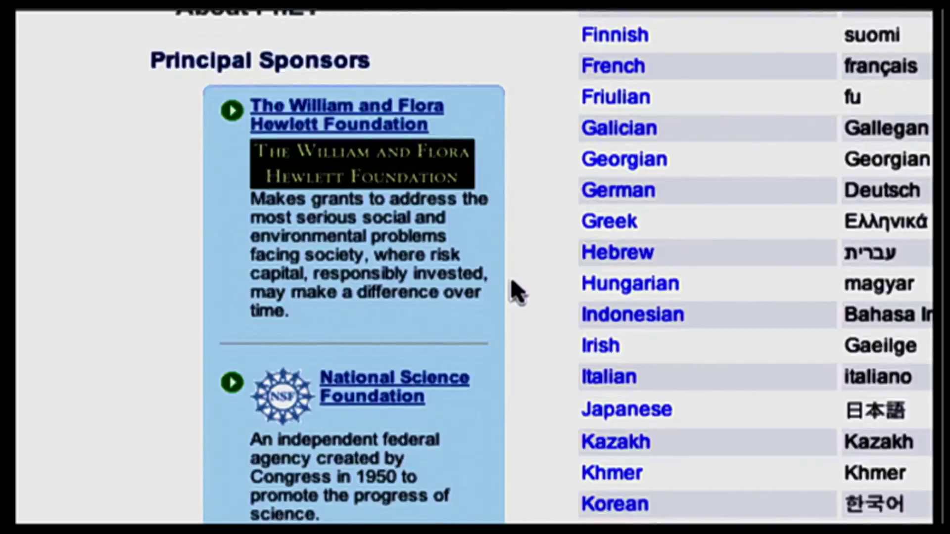
pyautogui.scroll(-9, 516, 292)
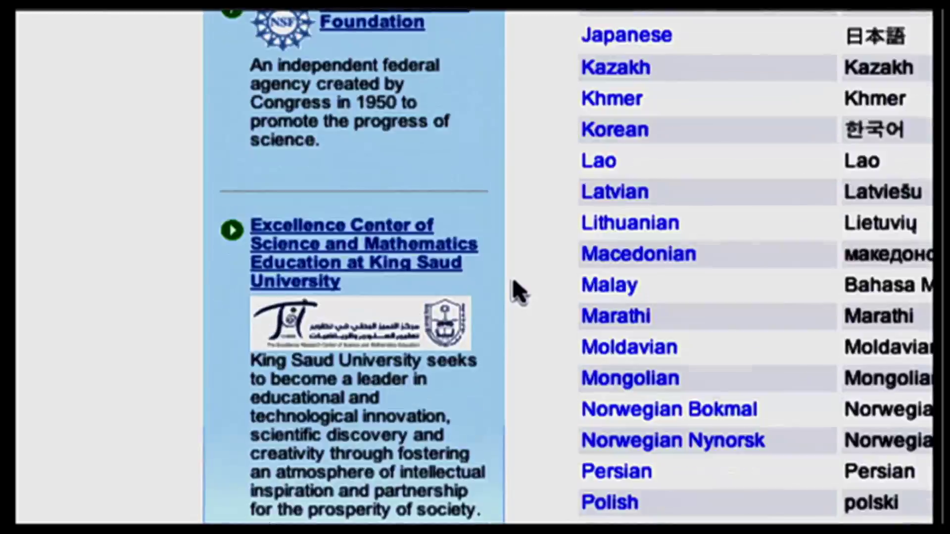
pyautogui.scroll(-1, 515, 292)
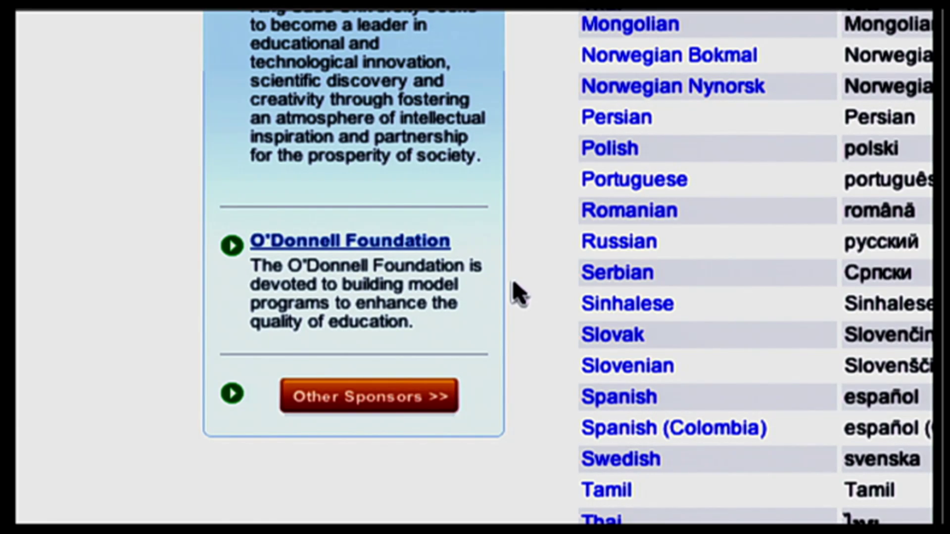
pyautogui.scroll(10, 522, 299)
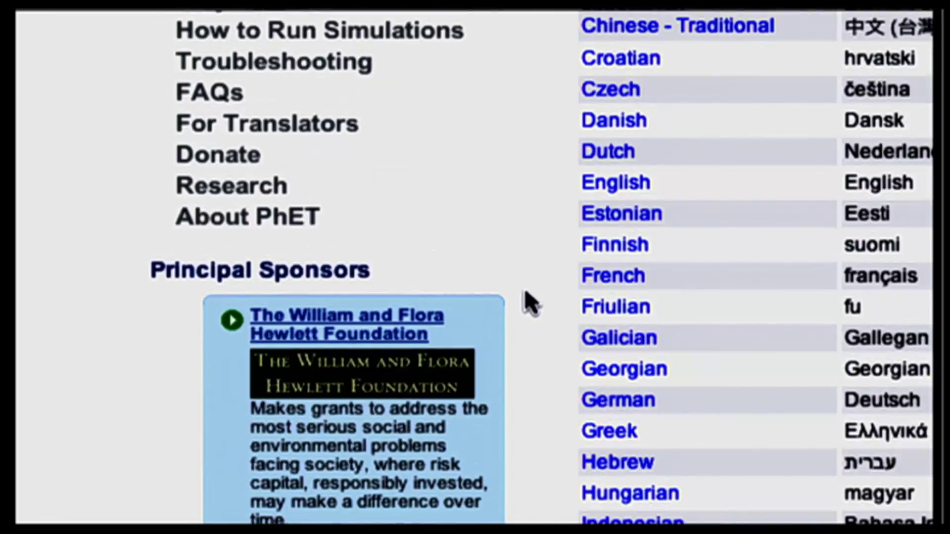
pyautogui.scroll(10, 525, 302)
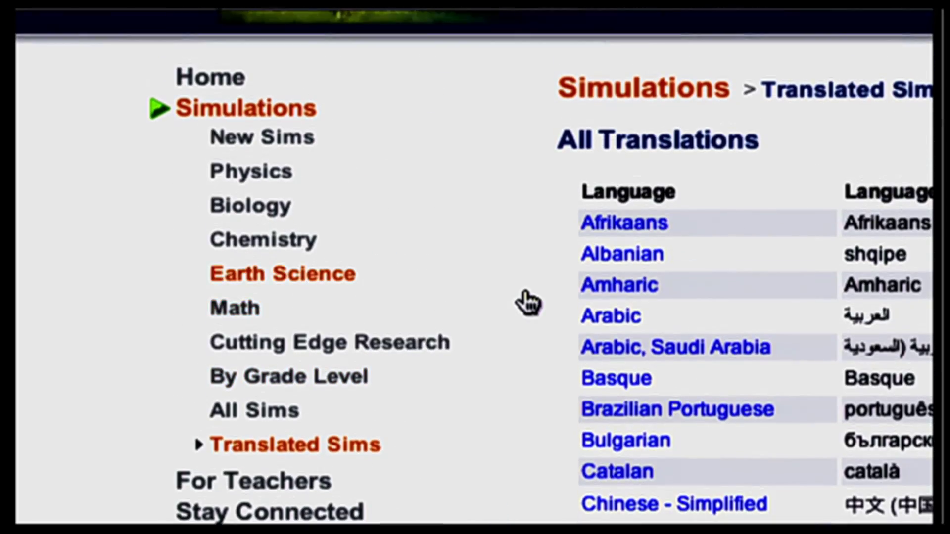
pyautogui.scroll(-2, 528, 301)
pyautogui.scroll(-1, 527, 302)
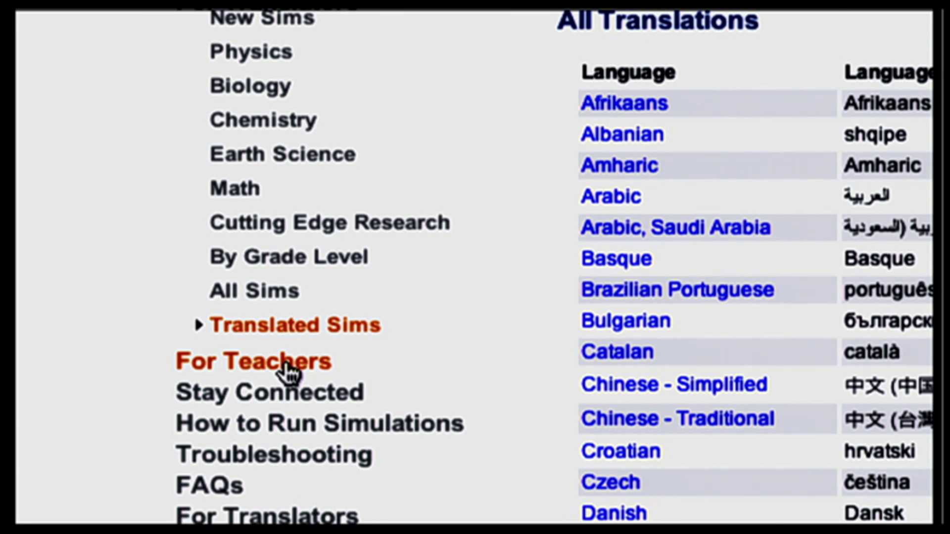
pyautogui.scroll(-1, 287, 372)
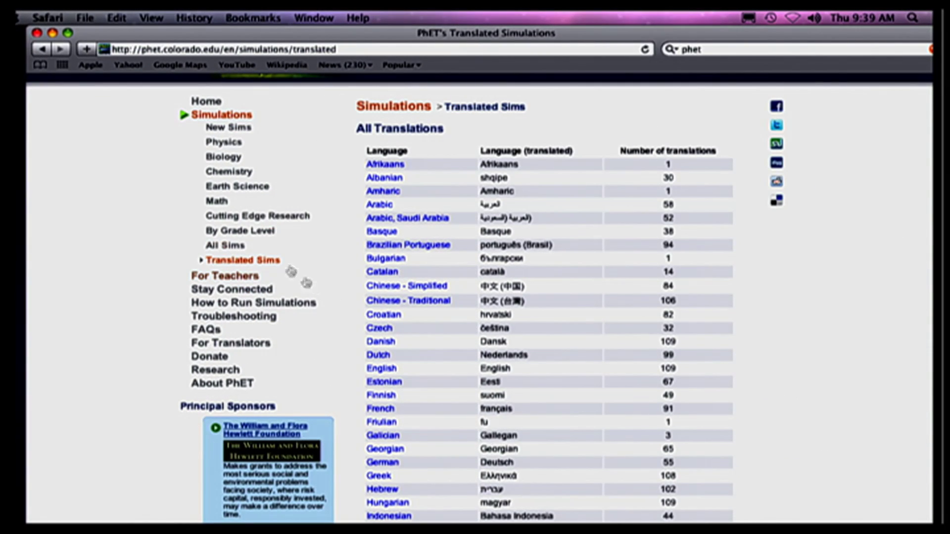
# Return to the New Sims listing and move the browser window down to uncover the windows behind it.
pyautogui.click(206, 125)
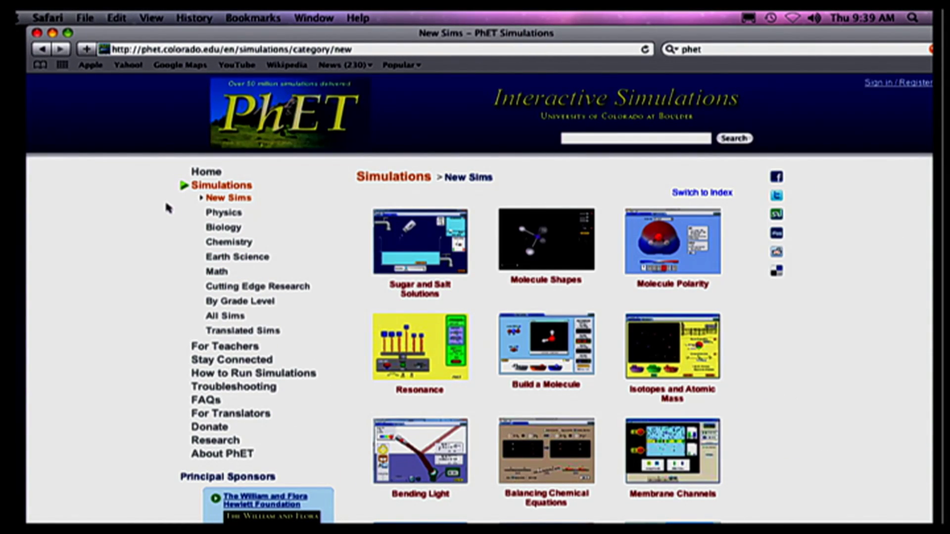
pyautogui.moveTo(257, 34); pyautogui.dragTo(232, 35)
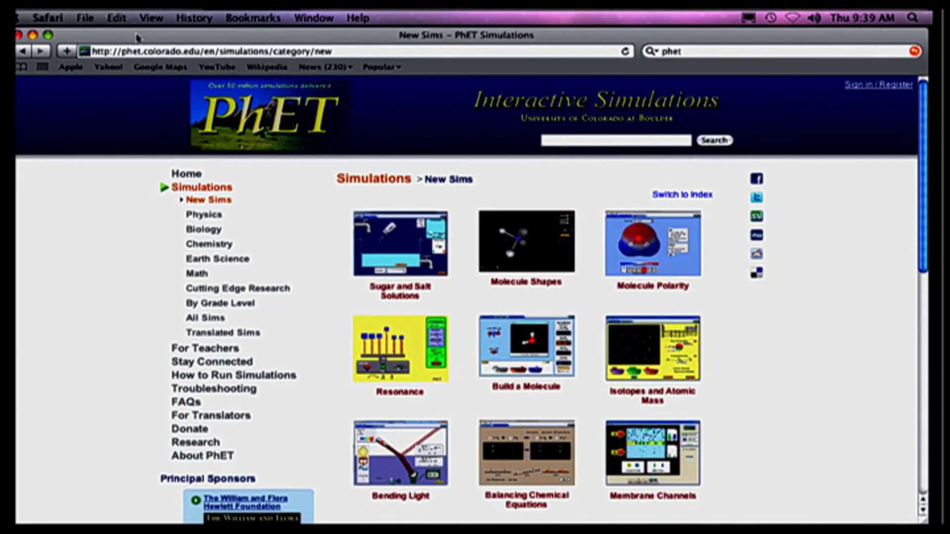
pyautogui.moveTo(138, 37); pyautogui.dragTo(131, 152)
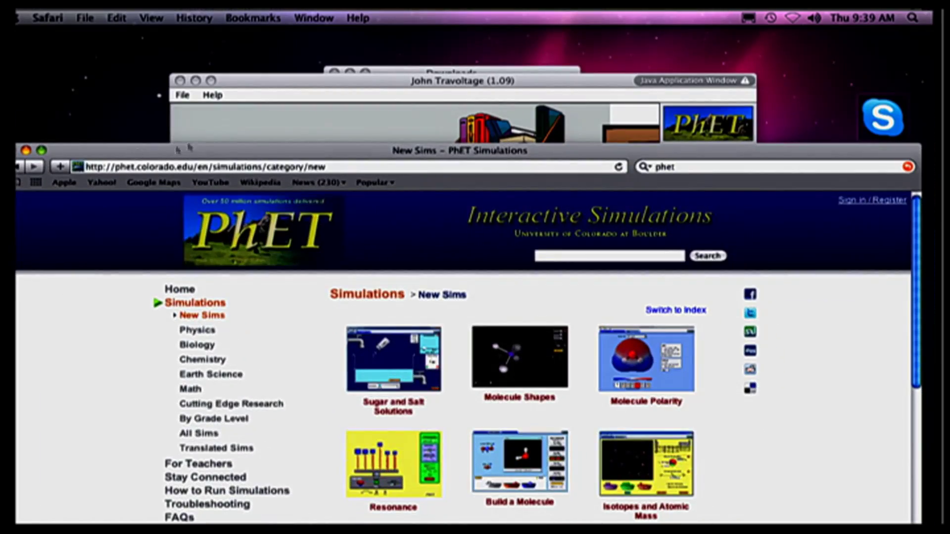
# Switch to the John Travoltage simulation and place its window higher on the desktop.
pyautogui.click(241, 80)
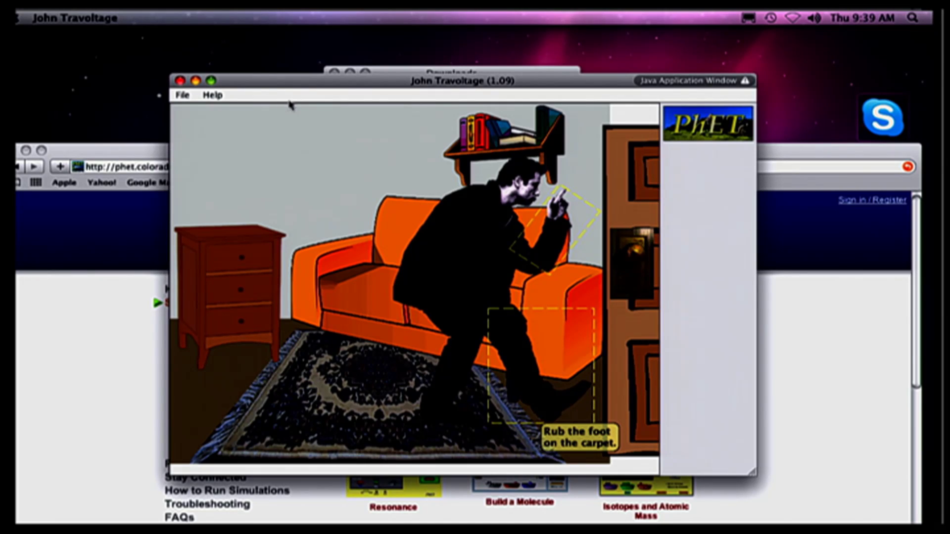
pyautogui.moveTo(274, 83); pyautogui.dragTo(244, 40)
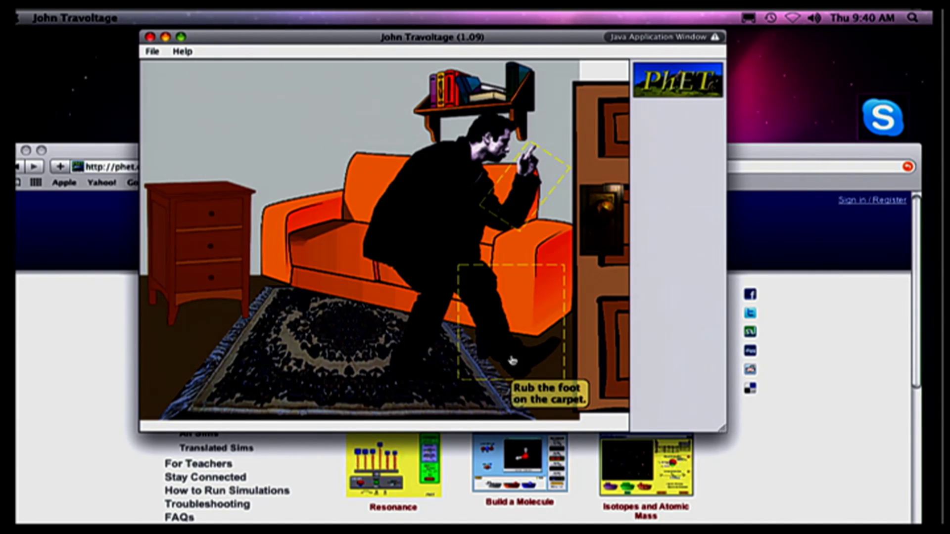
# Rub the man's foot on the carpet to charge him, discharge him at the doorknob, and raise his arm again.
pyautogui.moveTo(527, 373)
pyautogui.mouseDown()
pyautogui.moveTo(431, 386)
pyautogui.moveTo(495, 386)
pyautogui.moveTo(457, 378)
pyautogui.moveTo(489, 377)
pyautogui.mouseUp()
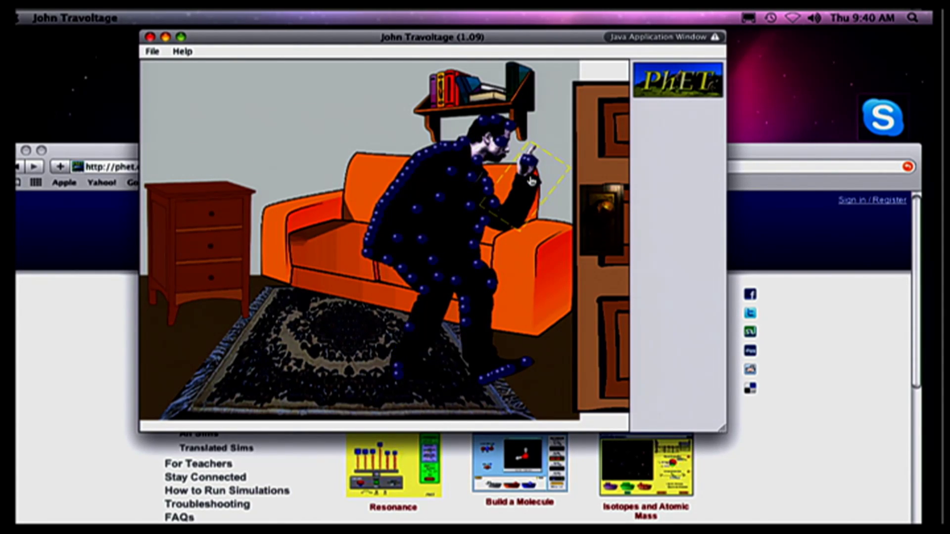
pyautogui.moveTo(531, 180); pyautogui.dragTo(565, 212)
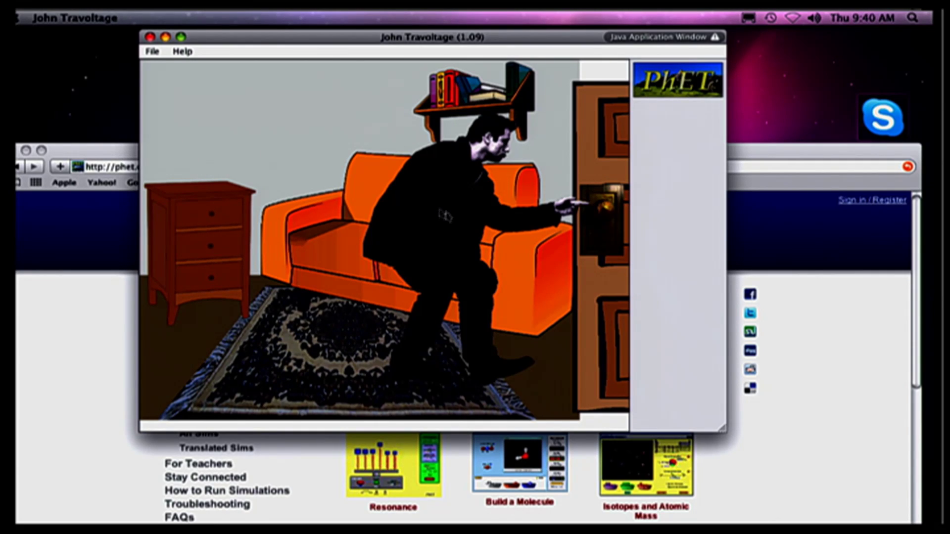
pyautogui.moveTo(563, 208); pyautogui.dragTo(542, 154)
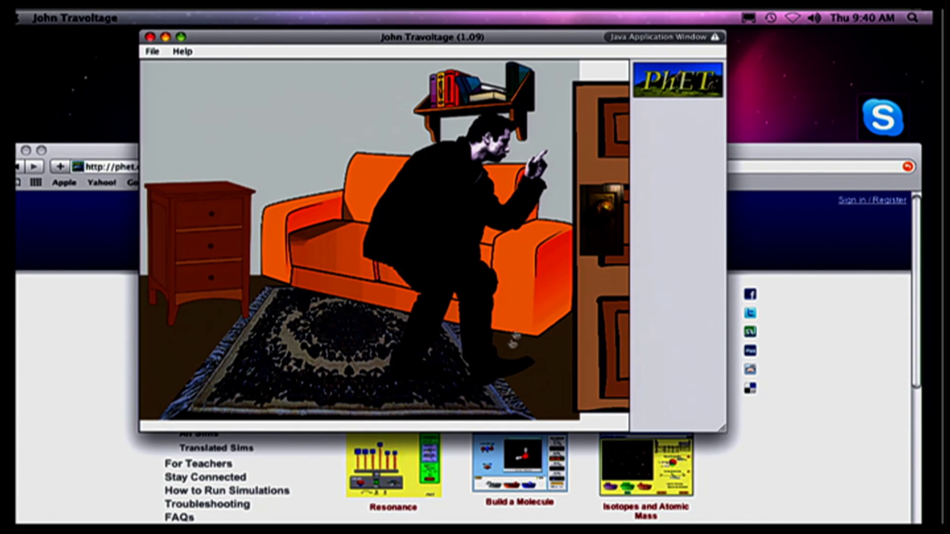
# Build up charge by rubbing the foot on the carpet with the hand away from and then near the doorknob.
pyautogui.moveTo(495, 378); pyautogui.dragTo(465, 381)
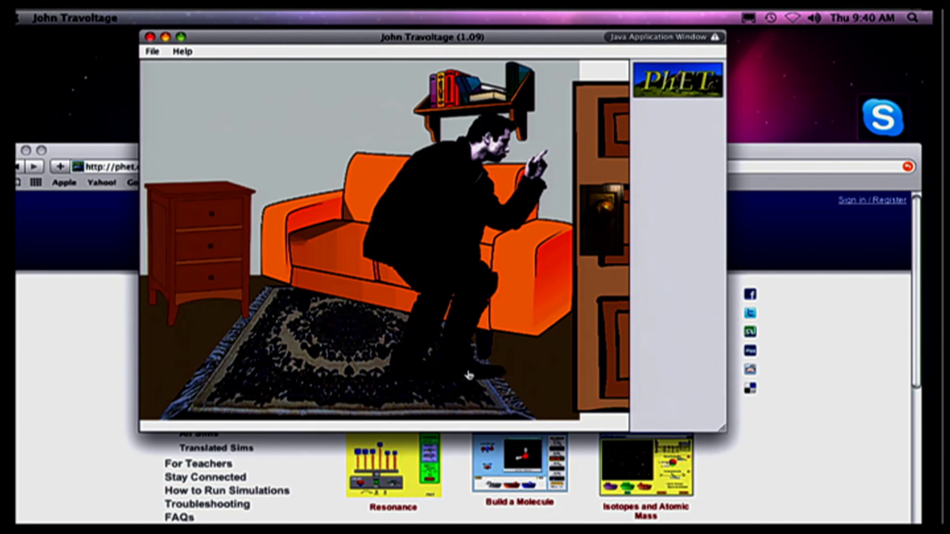
pyautogui.moveTo(471, 371); pyautogui.dragTo(482, 375)
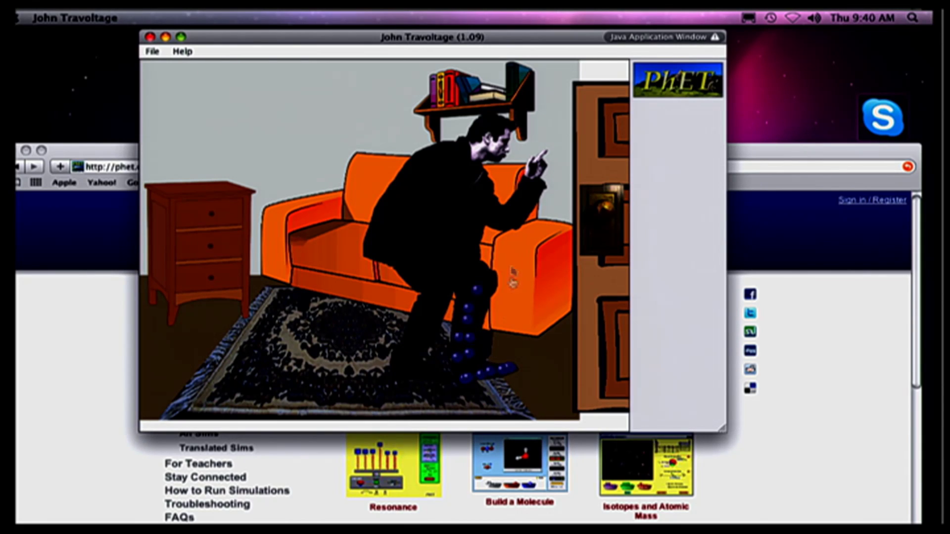
pyautogui.moveTo(519, 198); pyautogui.dragTo(528, 213)
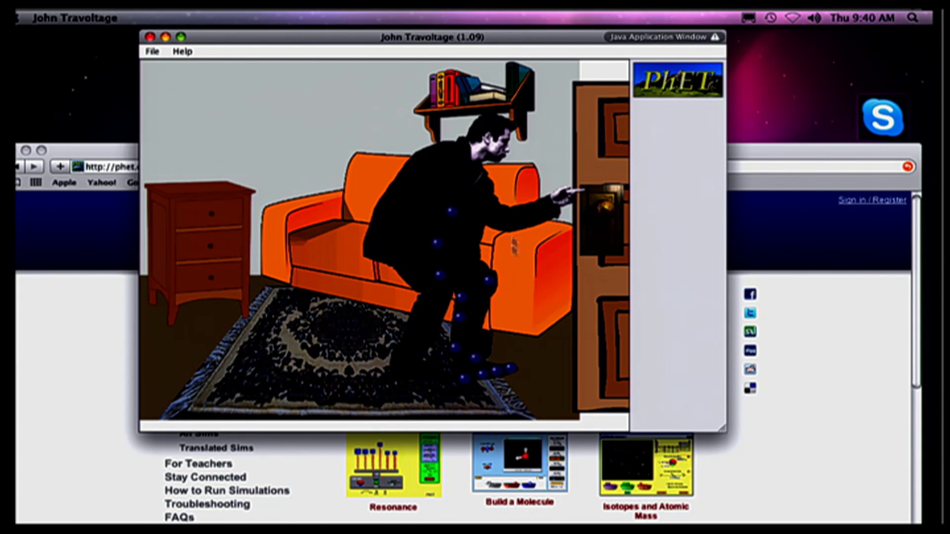
pyautogui.moveTo(482, 375)
pyautogui.mouseDown()
pyautogui.moveTo(465, 371)
pyautogui.moveTo(474, 395)
pyautogui.mouseUp()
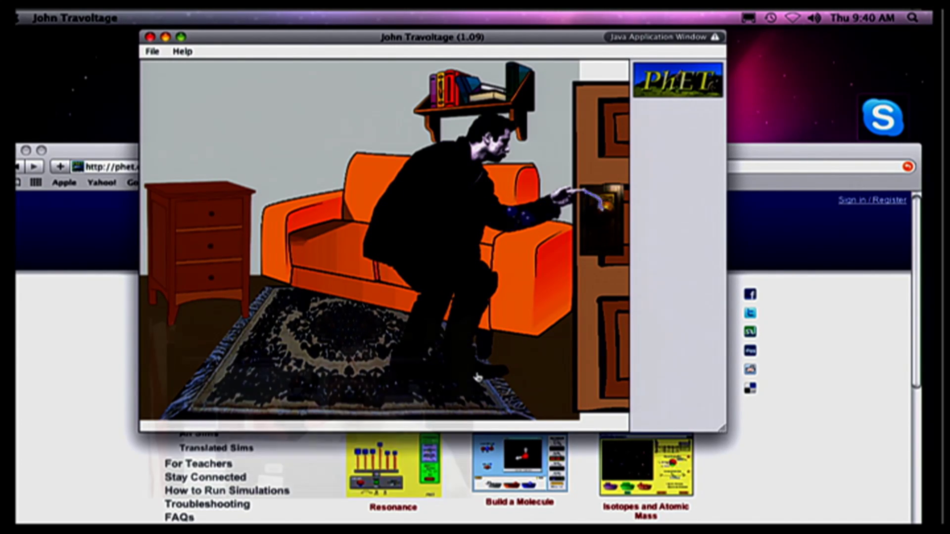
# Swing the man's arm away from and back to the doorknob, and bring his hand up to his face.
pyautogui.moveTo(544, 200); pyautogui.dragTo(527, 208)
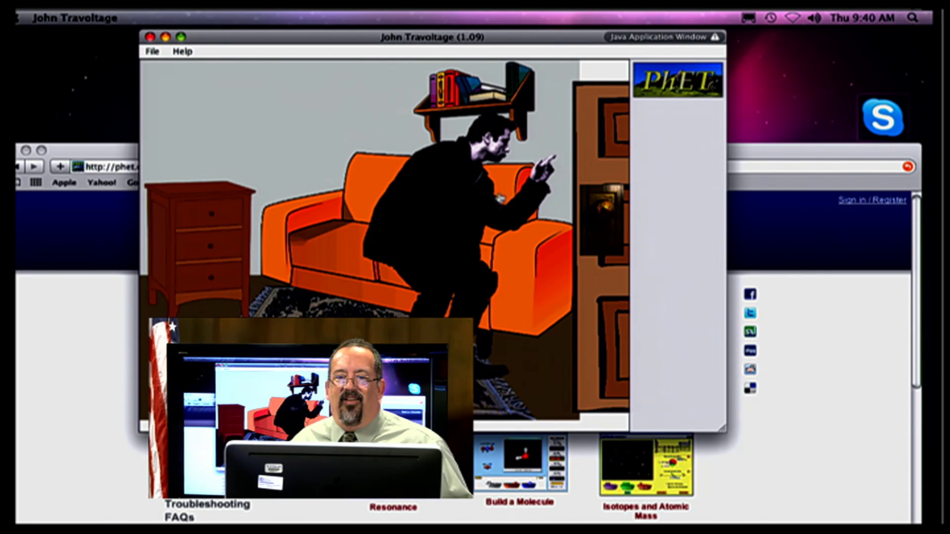
pyautogui.moveTo(550, 160); pyautogui.dragTo(579, 207)
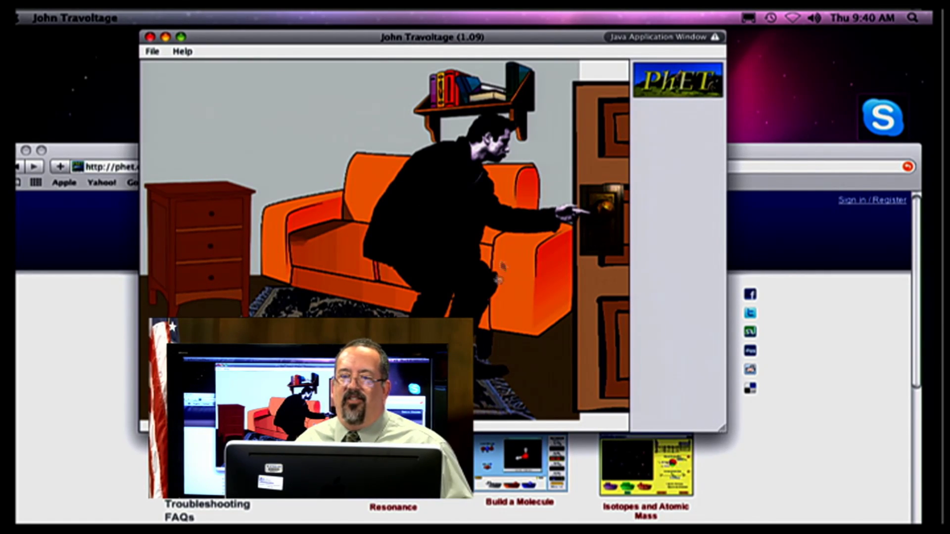
pyautogui.moveTo(488, 297); pyautogui.dragTo(488, 297)
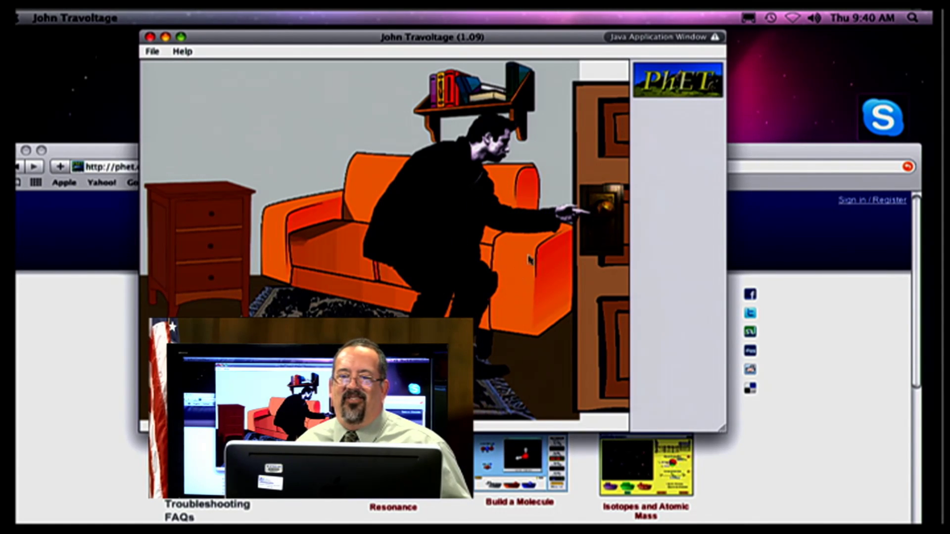
pyautogui.moveTo(531, 225); pyautogui.dragTo(483, 174)
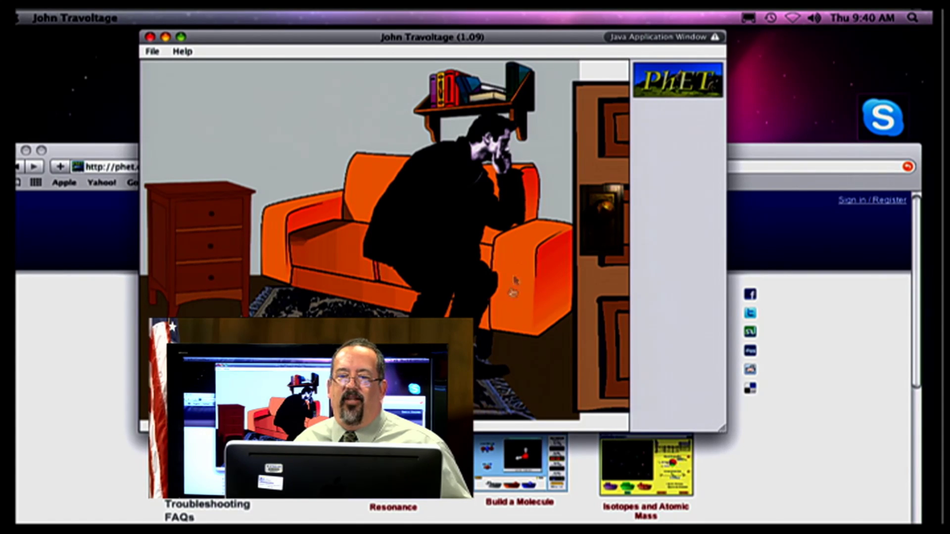
# Rub the foot repeatedly on the carpet to build a large charge, and lower the hand from the face to discharge it.
pyautogui.moveTo(505, 375)
pyautogui.mouseDown()
pyautogui.moveTo(524, 364)
pyautogui.moveTo(495, 378)
pyautogui.moveTo(523, 365)
pyautogui.moveTo(465, 374)
pyautogui.mouseUp()
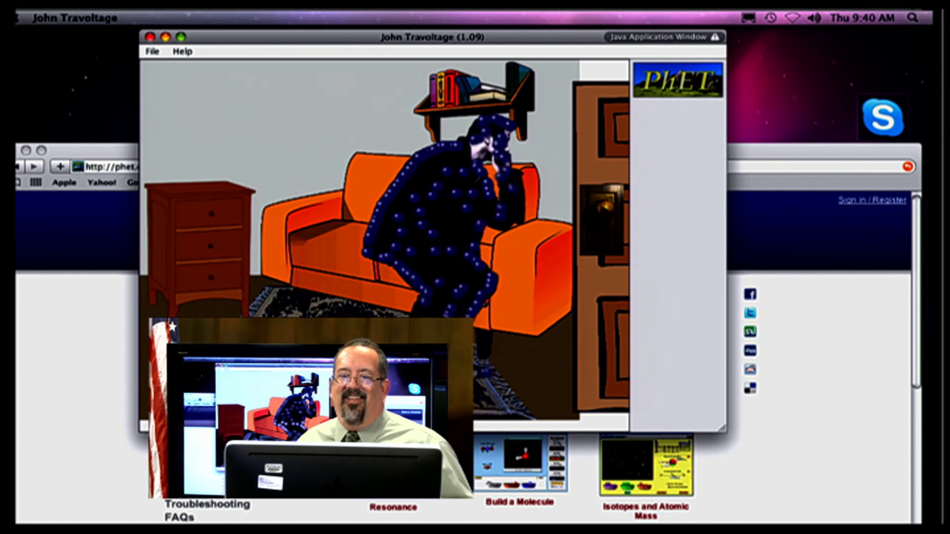
pyautogui.moveTo(466, 373); pyautogui.dragTo(504, 366)
pyautogui.moveTo(504, 366)
pyautogui.mouseDown()
pyautogui.moveTo(465, 373)
pyautogui.moveTo(506, 361)
pyautogui.moveTo(475, 371)
pyautogui.moveTo(505, 362)
pyautogui.moveTo(504, 347)
pyautogui.mouseUp()
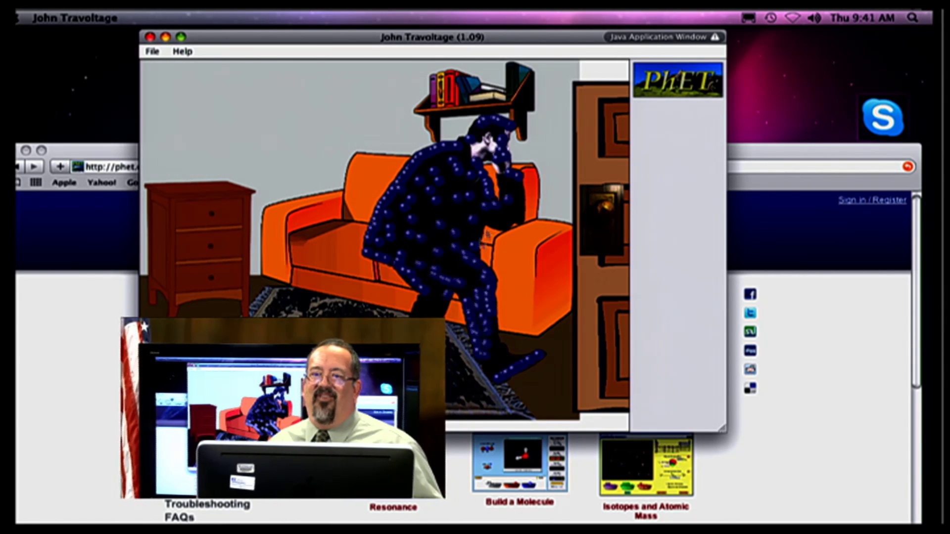
pyautogui.moveTo(510, 190); pyautogui.dragTo(519, 197)
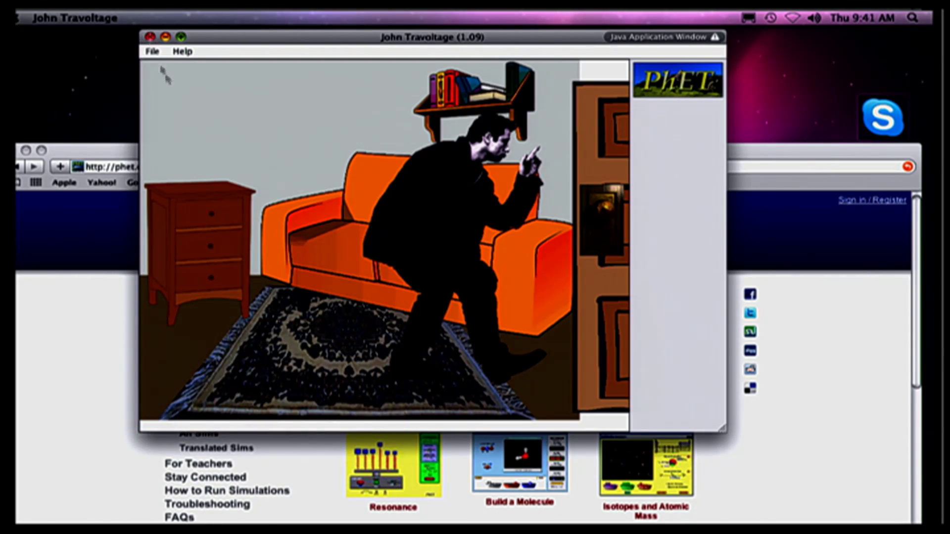
# Close the John Travoltage simulation and list the Biology simulations on the PhET website.
pyautogui.click(150, 36)
pyautogui.moveTo(155, 151); pyautogui.dragTo(159, 18)
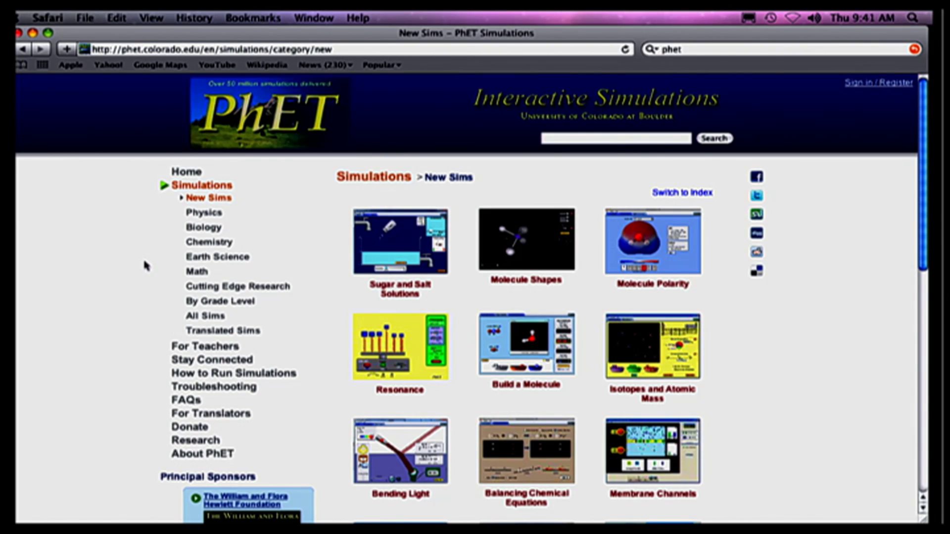
pyautogui.click(209, 228)
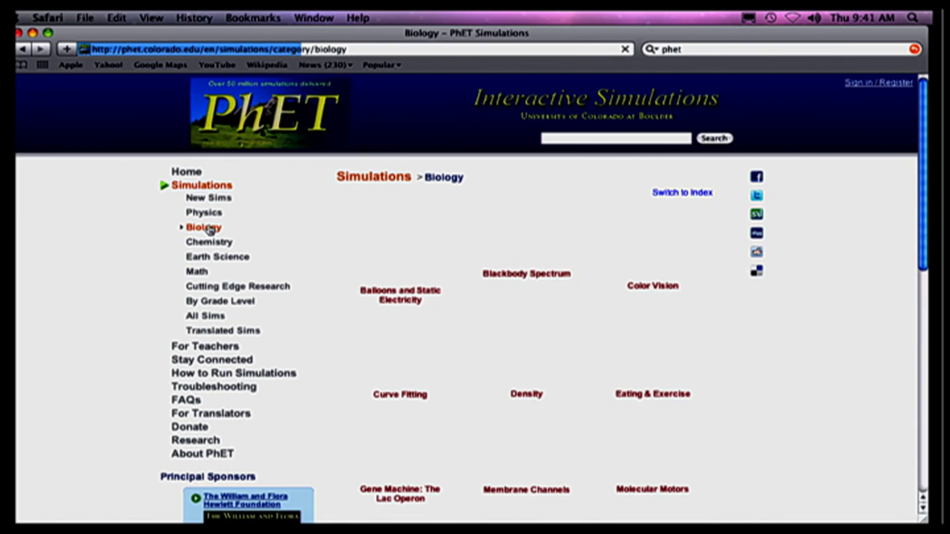
# Open the Density simulation's page from the Biology list and run the simulation.
pyautogui.scroll(-2, 342, 294)
pyautogui.scroll(-5, 342, 294)
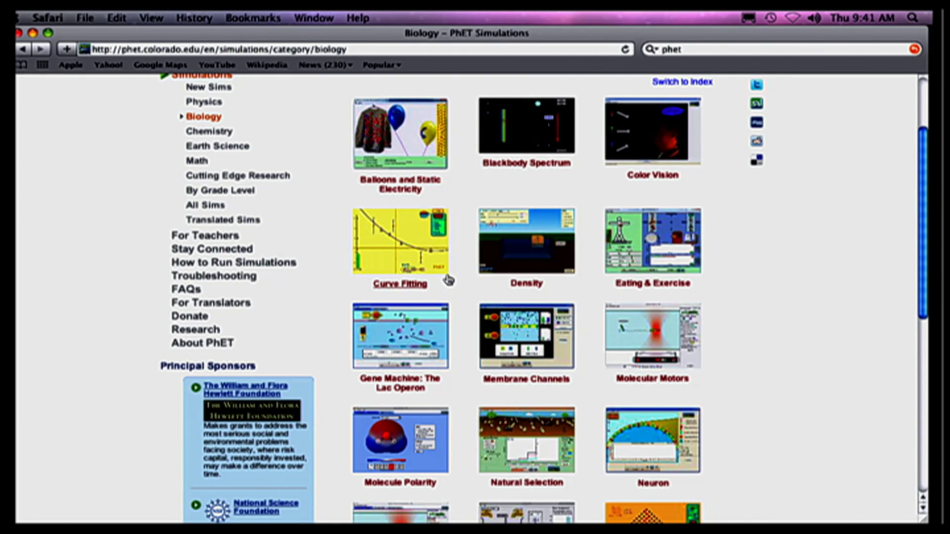
pyautogui.click(526, 284)
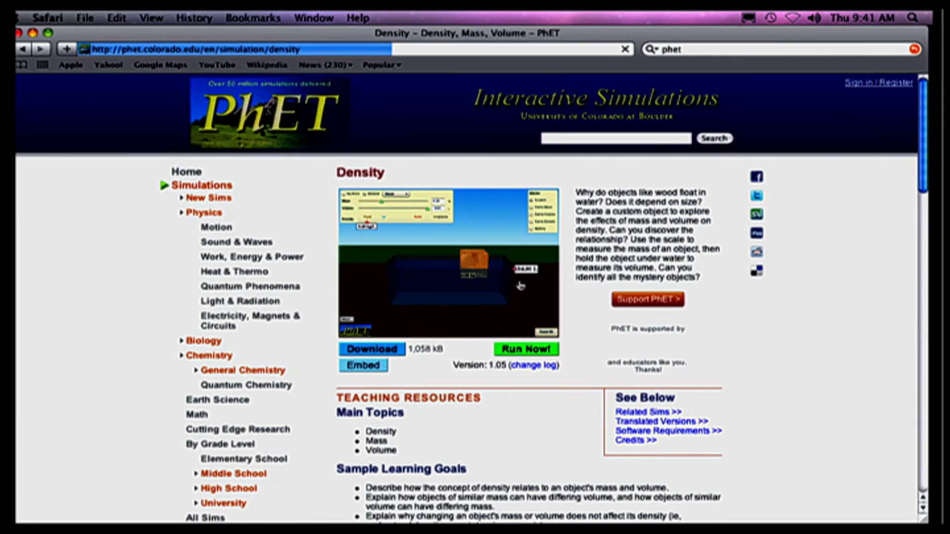
pyautogui.click(527, 349)
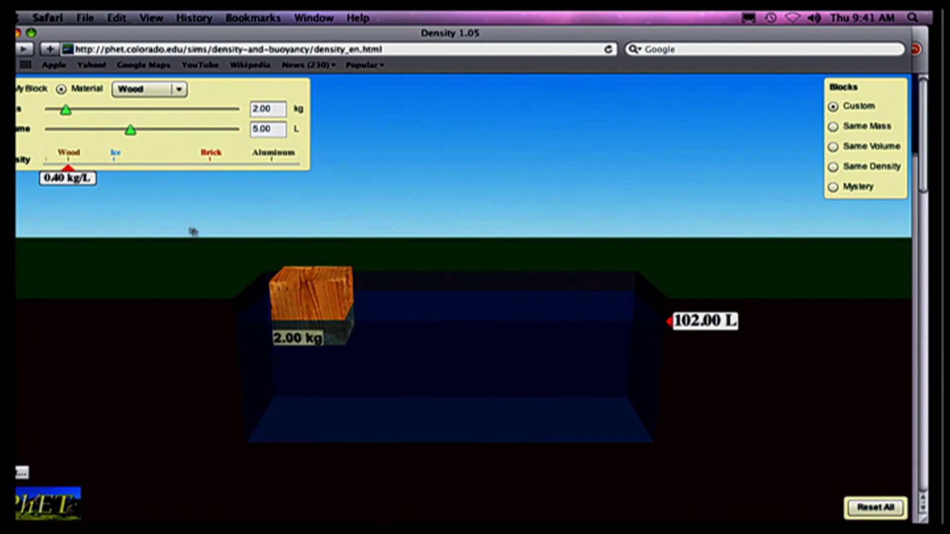
# Move the floating wood block to the middle of the pool and set its mass to 8.00 kg.
pyautogui.moveTo(300, 324); pyautogui.dragTo(450, 316)
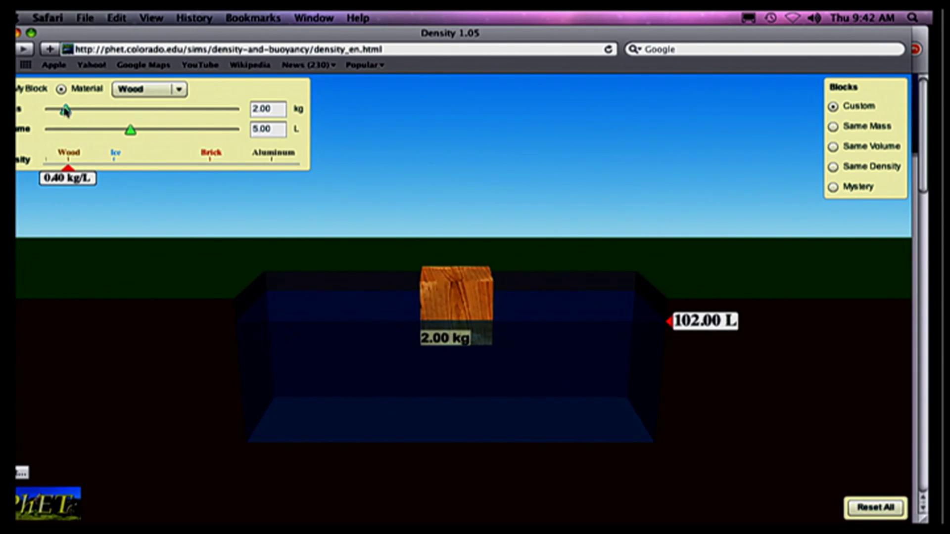
pyautogui.moveTo(66, 110); pyautogui.dragTo(201, 120)
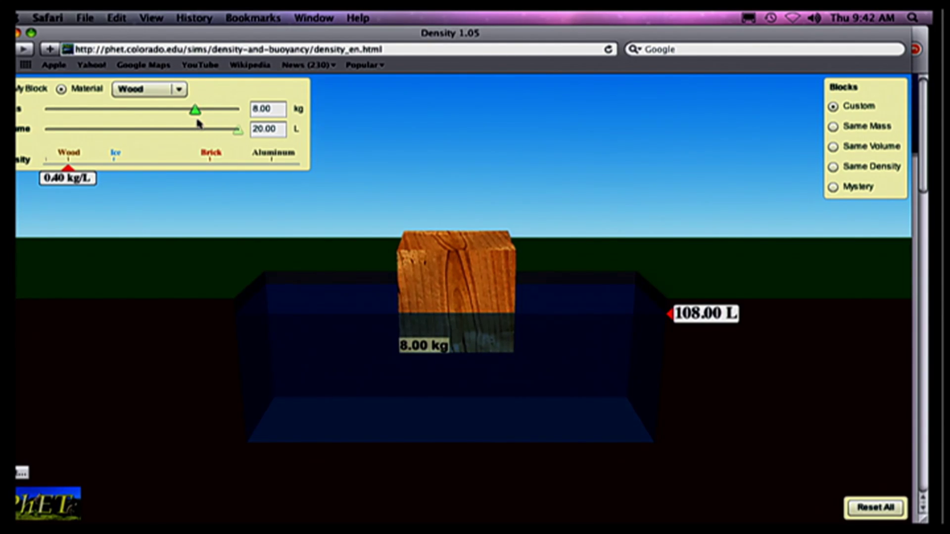
# Change the block's material in turn to Styrofoam, Ice, Brick and Aluminum.
pyautogui.click(140, 90)
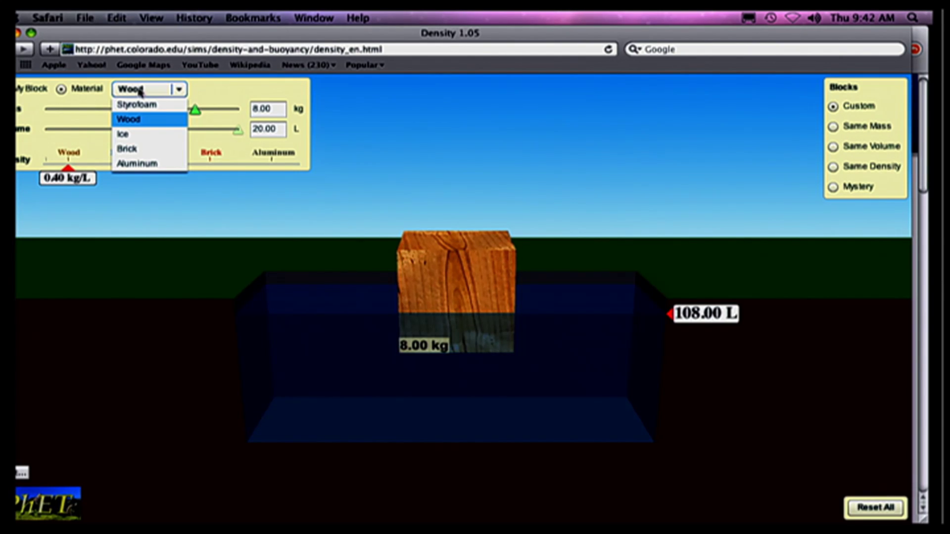
pyautogui.click(138, 105)
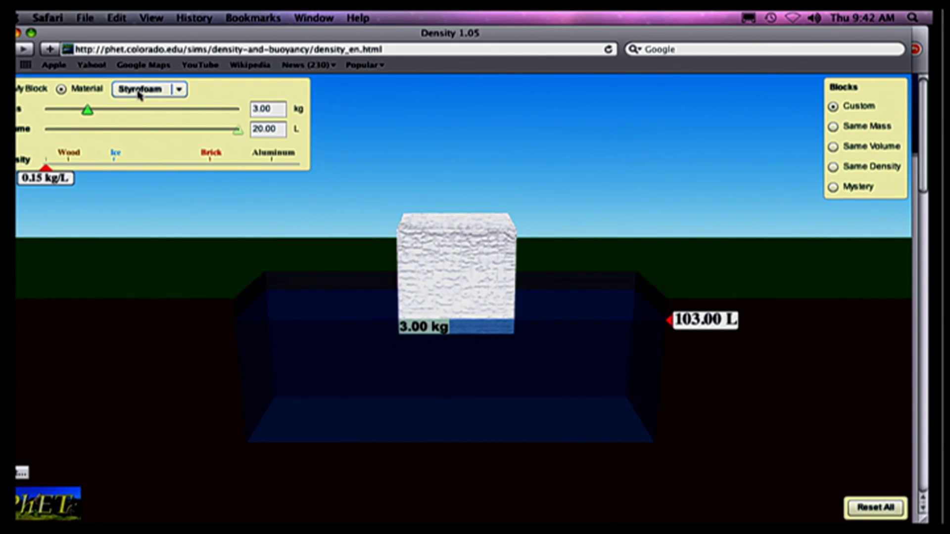
pyautogui.click(139, 93)
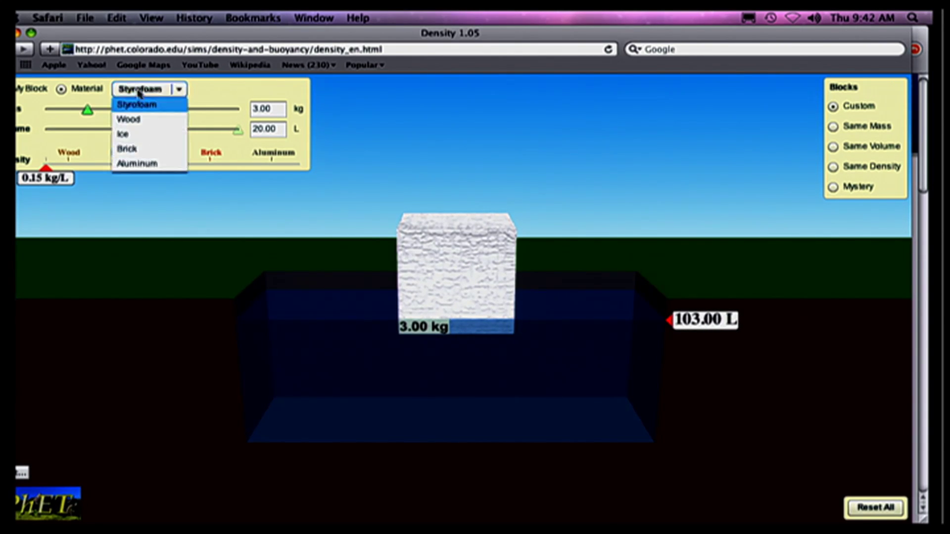
pyautogui.click(137, 135)
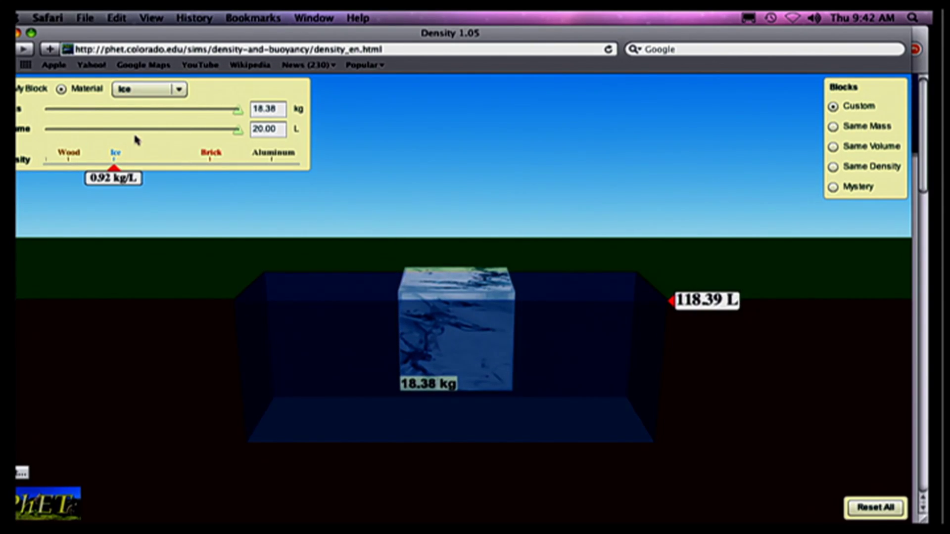
pyautogui.click(126, 89)
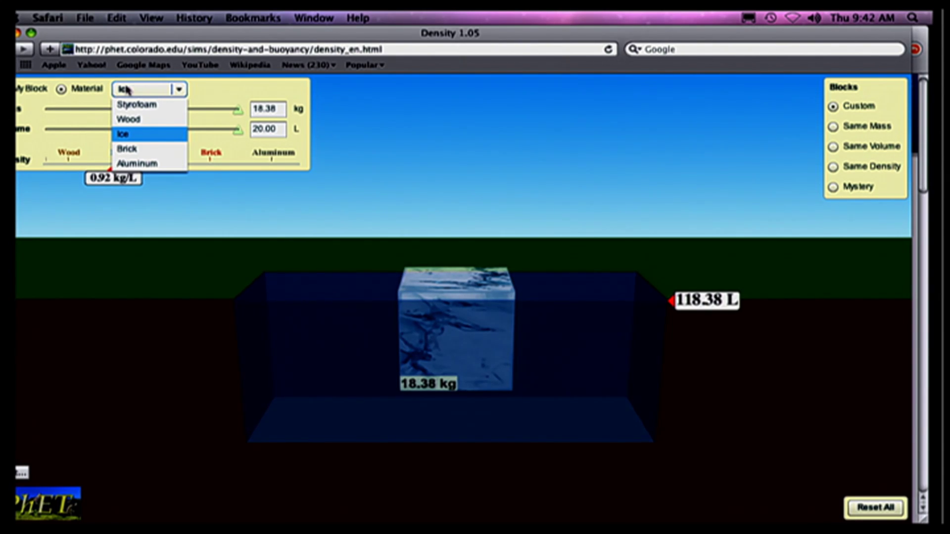
pyautogui.click(129, 150)
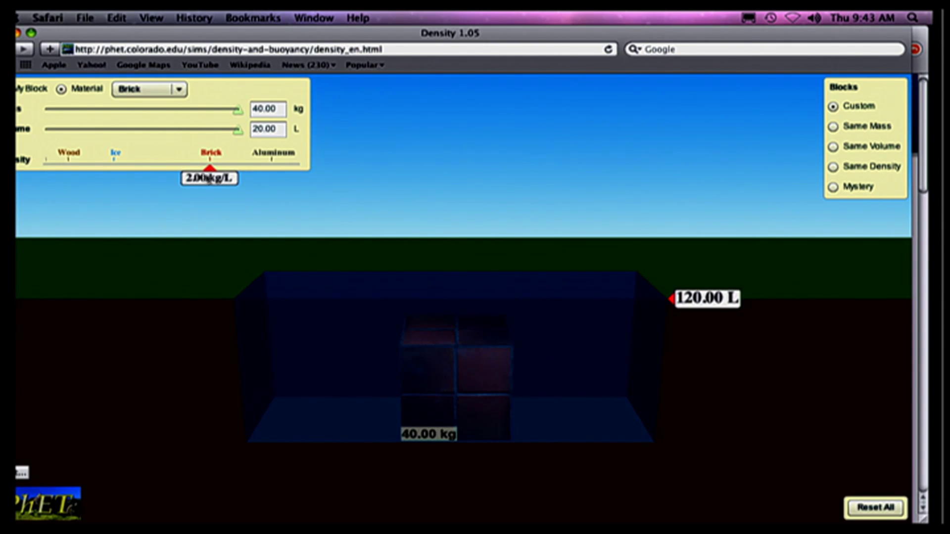
pyautogui.click(143, 89)
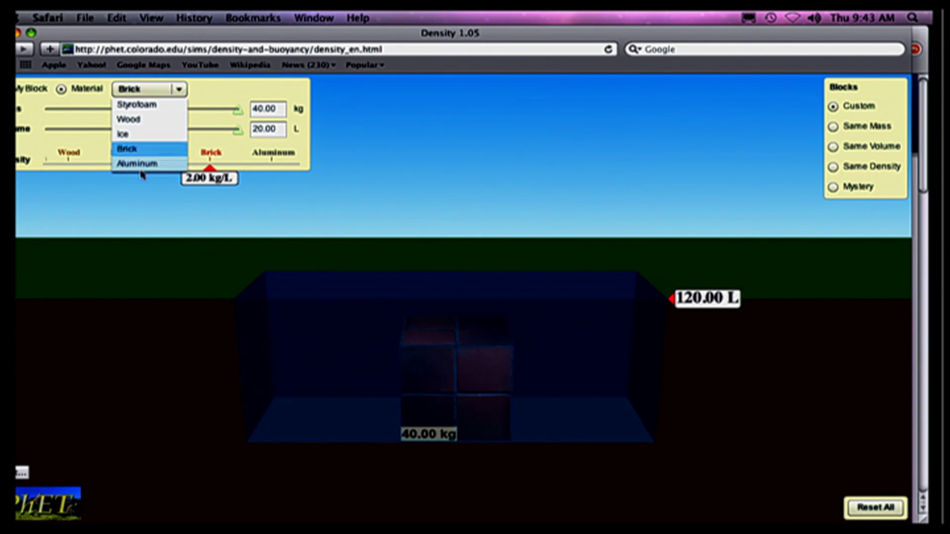
pyautogui.click(140, 163)
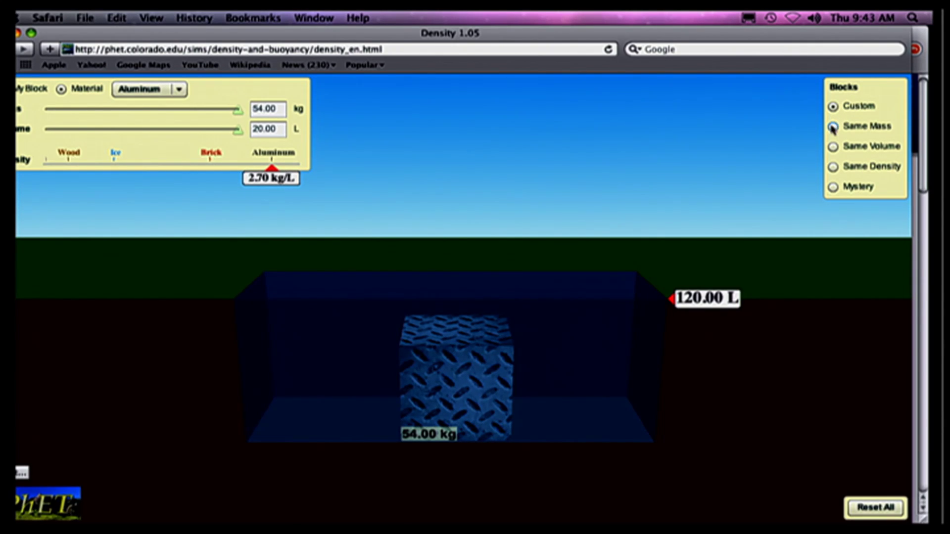
# Show the Same Mass blocks and place the yellow, blue, green and red blocks in the pool.
pyautogui.click(833, 127)
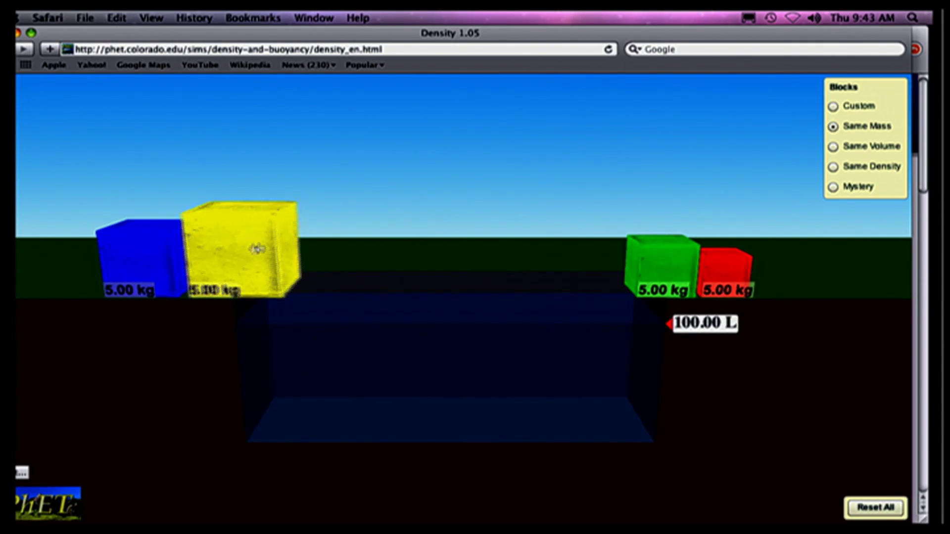
pyautogui.moveTo(255, 246); pyautogui.dragTo(505, 271)
pyautogui.moveTo(138, 267); pyautogui.dragTo(322, 297)
pyautogui.moveTo(660, 271); pyautogui.dragTo(587, 304)
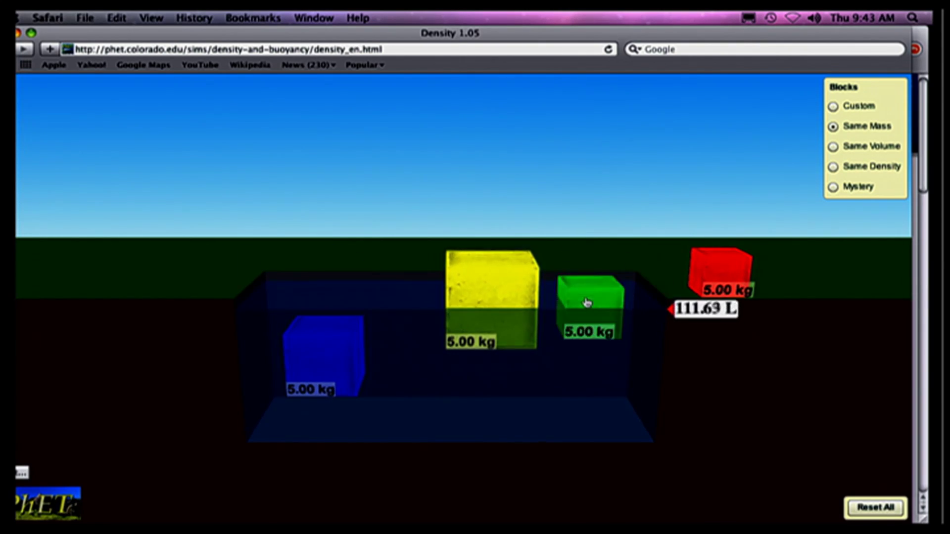
pyautogui.moveTo(706, 276); pyautogui.dragTo(431, 376)
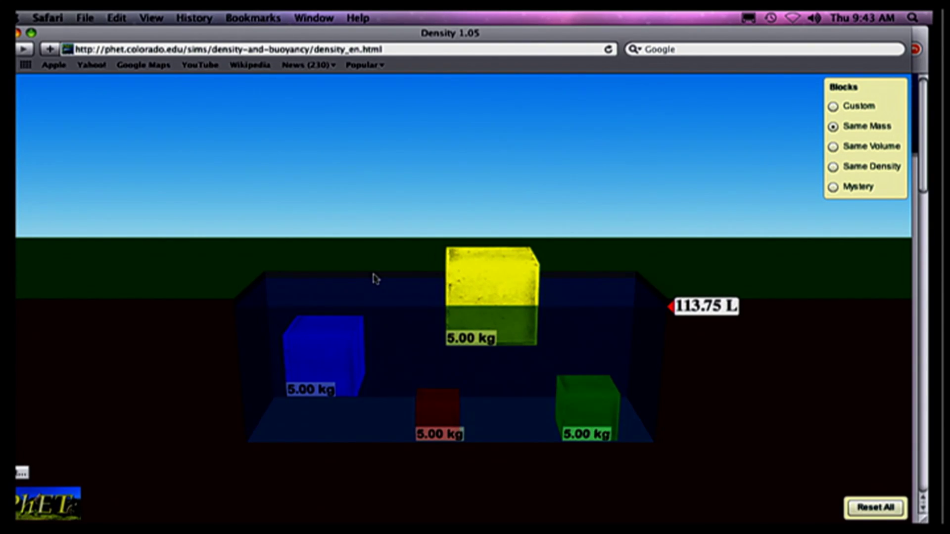
# Show the Same Volume blocks, place all four in the pool, and shift the blue block off the yellow one.
pyautogui.click(833, 147)
pyautogui.moveTo(639, 268); pyautogui.dragTo(501, 267)
pyautogui.moveTo(237, 262); pyautogui.dragTo(300, 277)
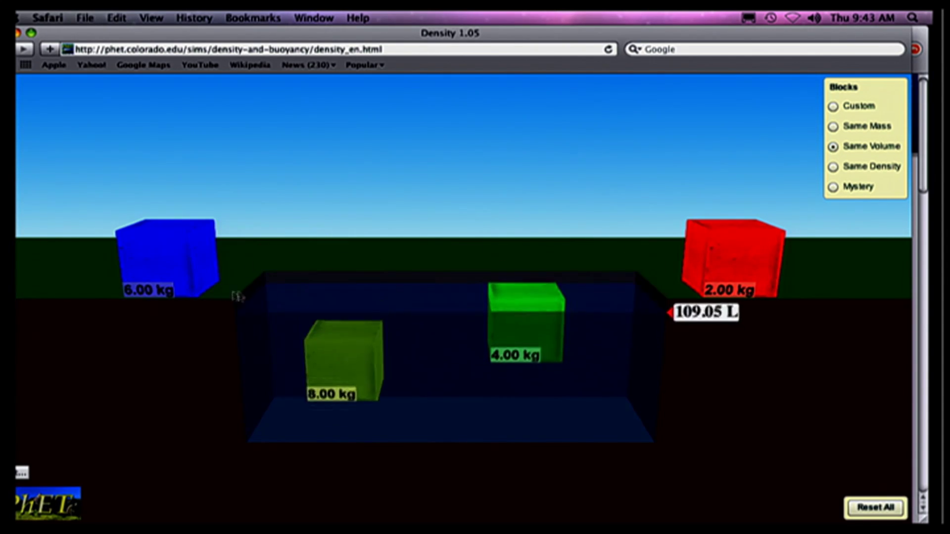
pyautogui.moveTo(193, 267); pyautogui.dragTo(367, 281)
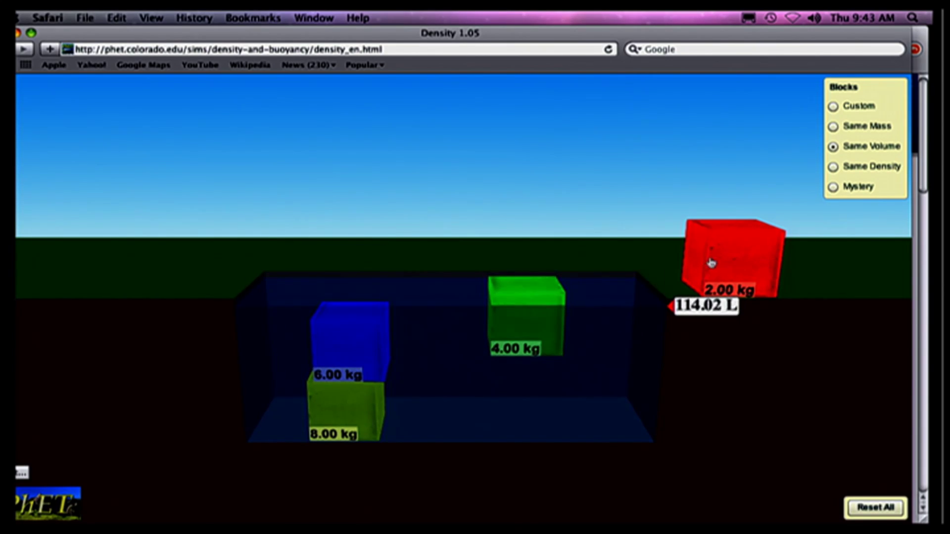
pyautogui.moveTo(711, 262); pyautogui.dragTo(610, 299)
pyautogui.moveTo(369, 324); pyautogui.dragTo(431, 333)
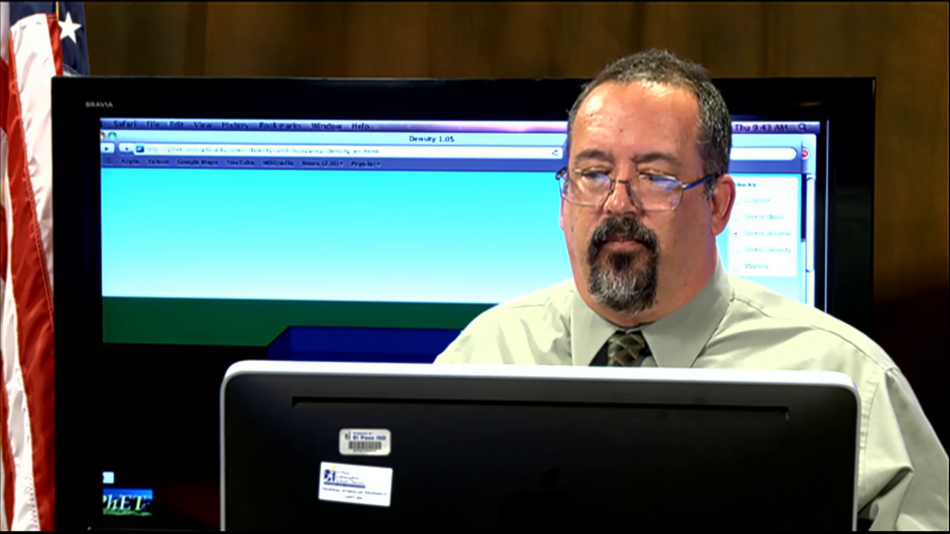
# Return to the Custom block and close the Density simulation window.
pyautogui.click(737, 200)
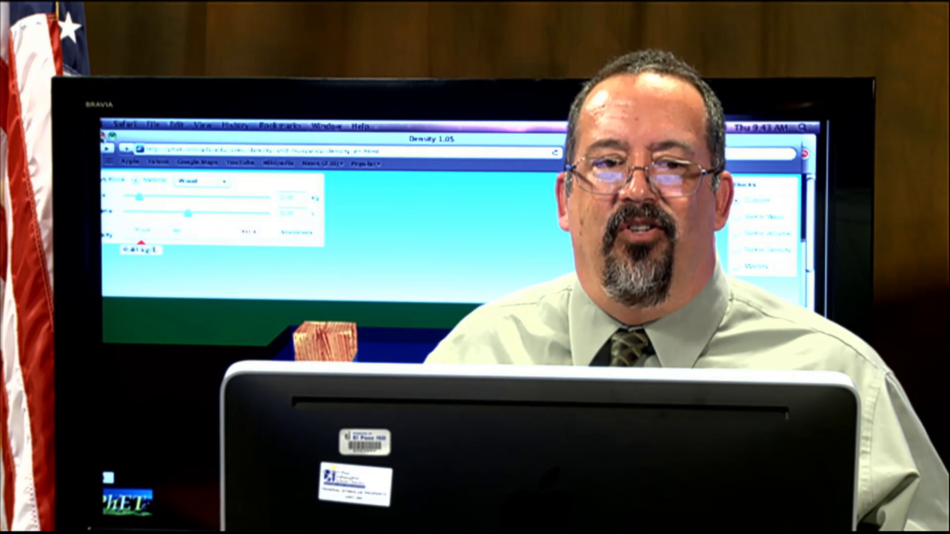
pyautogui.moveTo(121, 139); pyautogui.dragTo(174, 166)
pyautogui.click(145, 153)
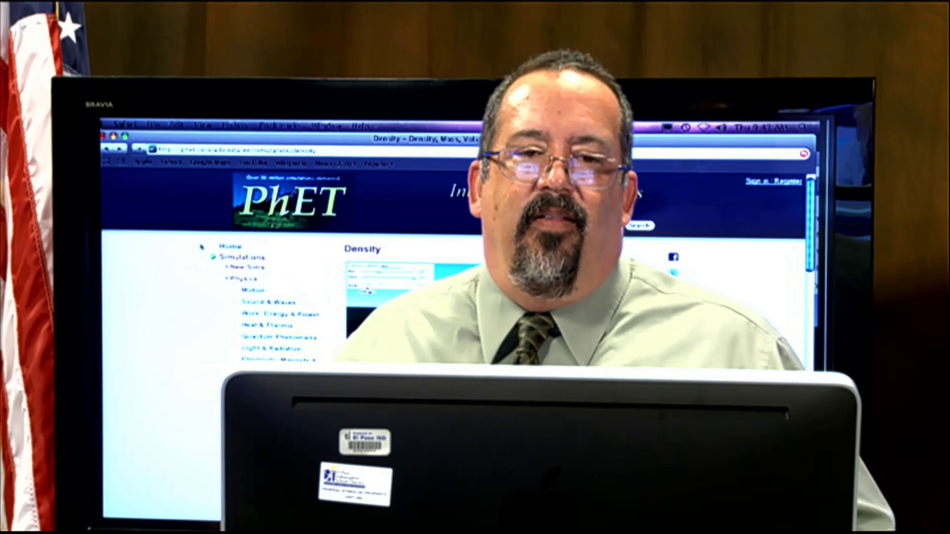
pyautogui.click(321, 150)
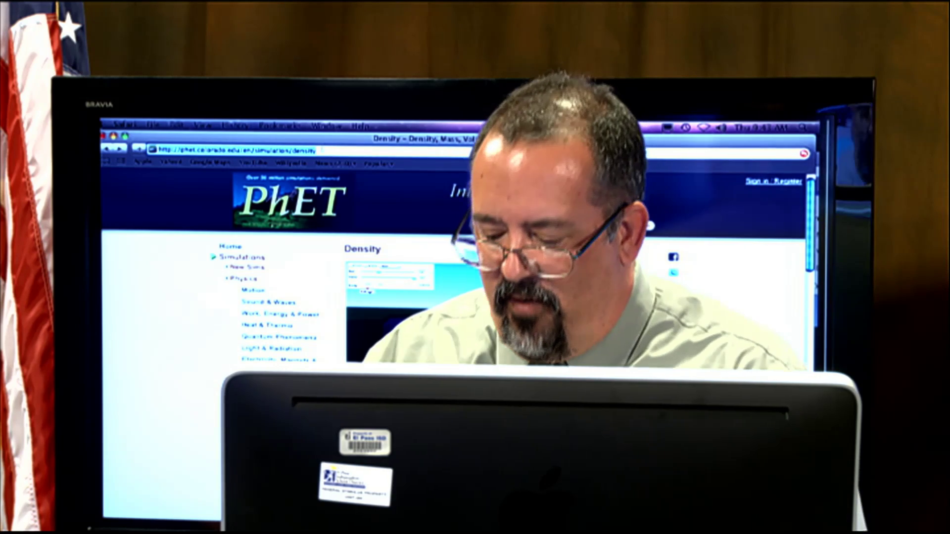
pyautogui.click(321, 150)
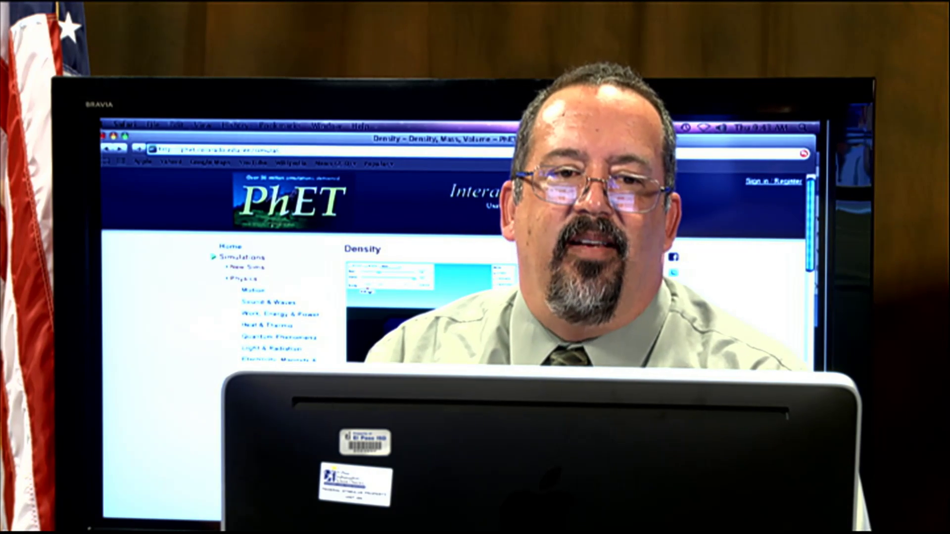
pyautogui.press('BackSpace')
pyautogui.press('BackSpace')
pyautogui.press('BackSpace')
pyautogui.press('BackSpace')
pyautogui.press('BackSpace')
pyautogui.press('BackSpace')
pyautogui.press('BackSpace')
pyautogui.press('BackSpace')
pyautogui.press('BackSpace')
pyautogui.press('BackSpace')
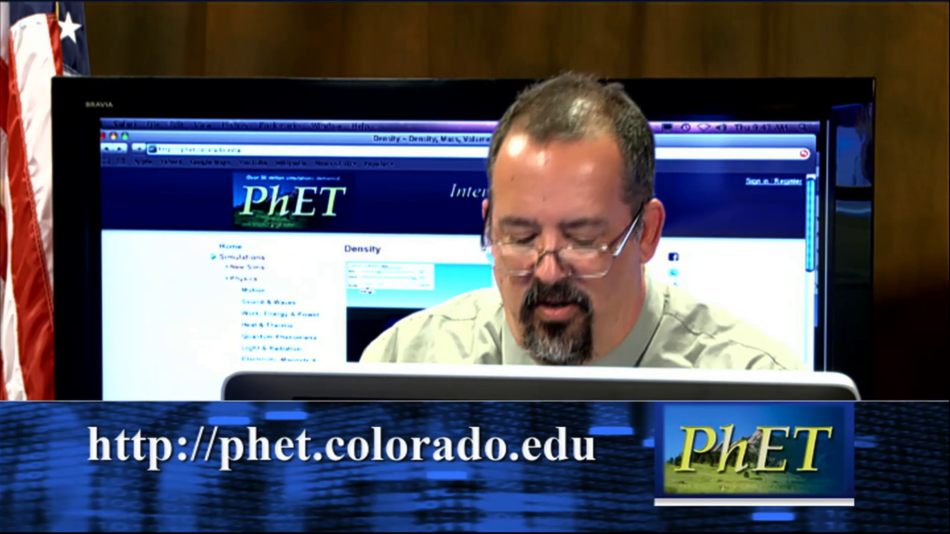
pyautogui.press('BackSpace')
pyautogui.scroll(5, 321, 149)
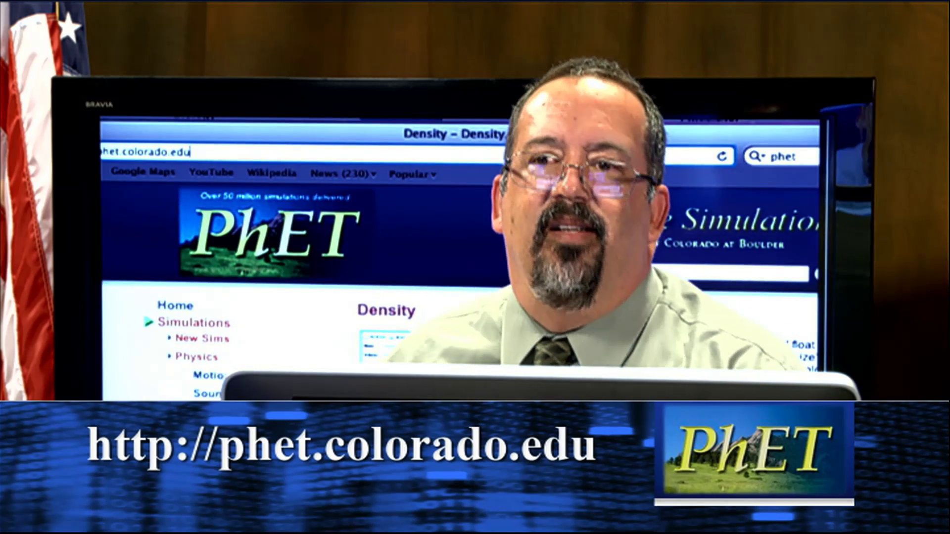